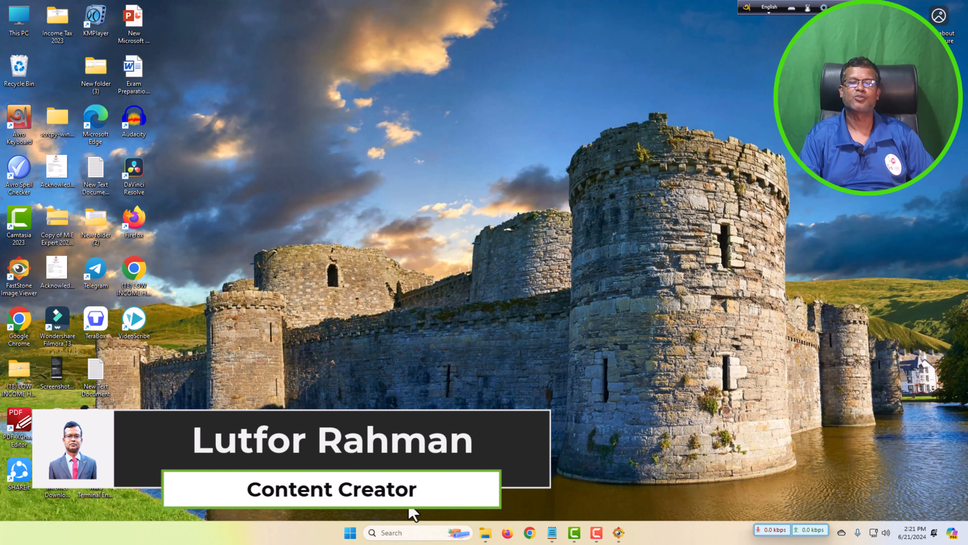
# Step: Open Word with the recovered "scout id" document and save the recovered file to the computer
pyautogui.click(412, 533)
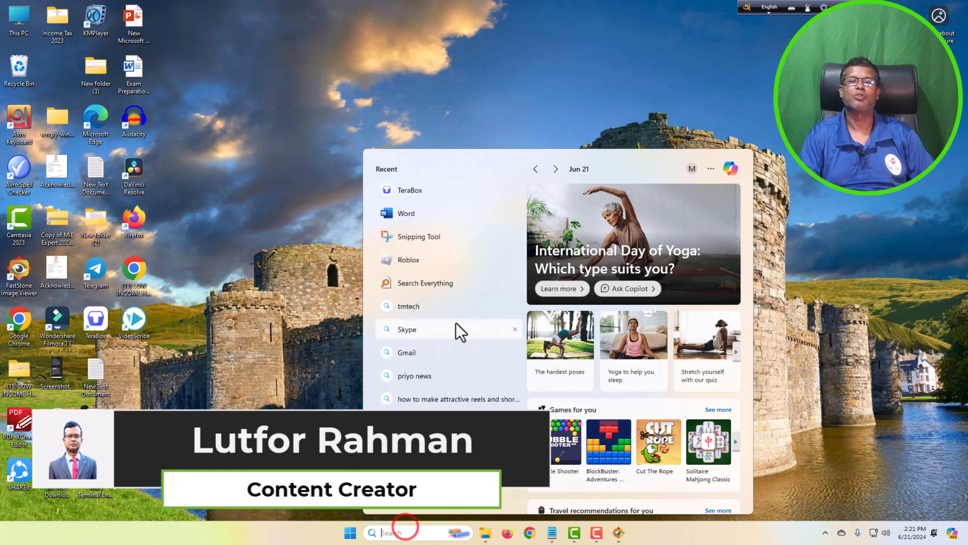
pyautogui.click(438, 214)
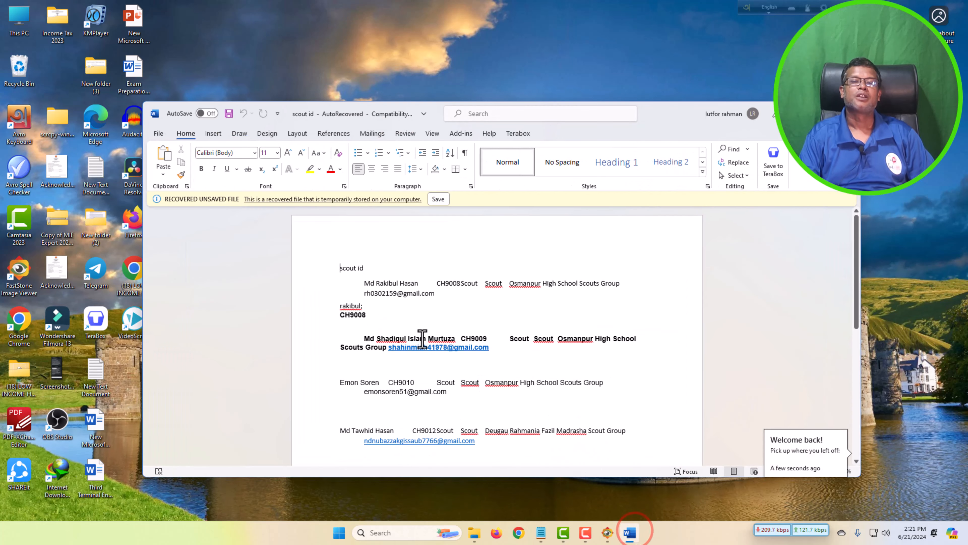
pyautogui.scroll(-4, 558, 275)
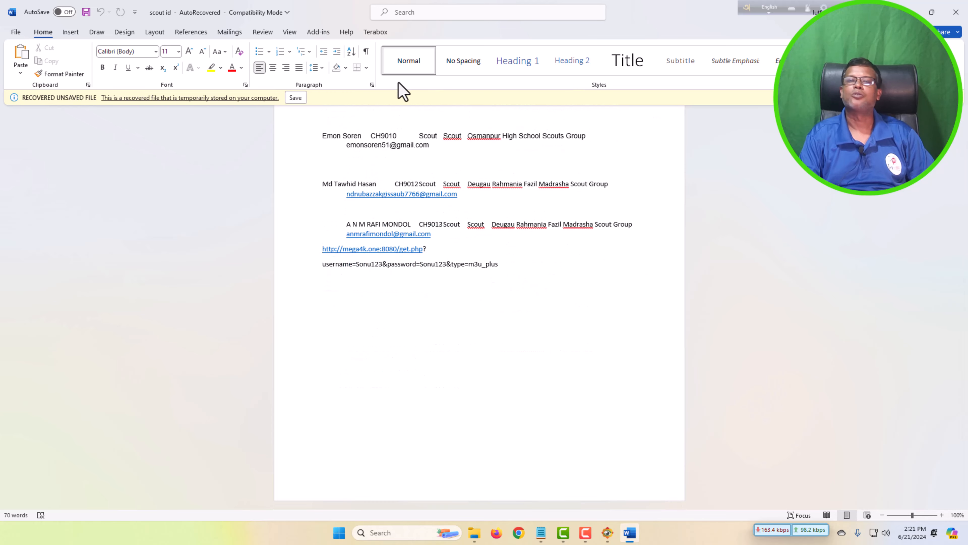
pyautogui.click(295, 98)
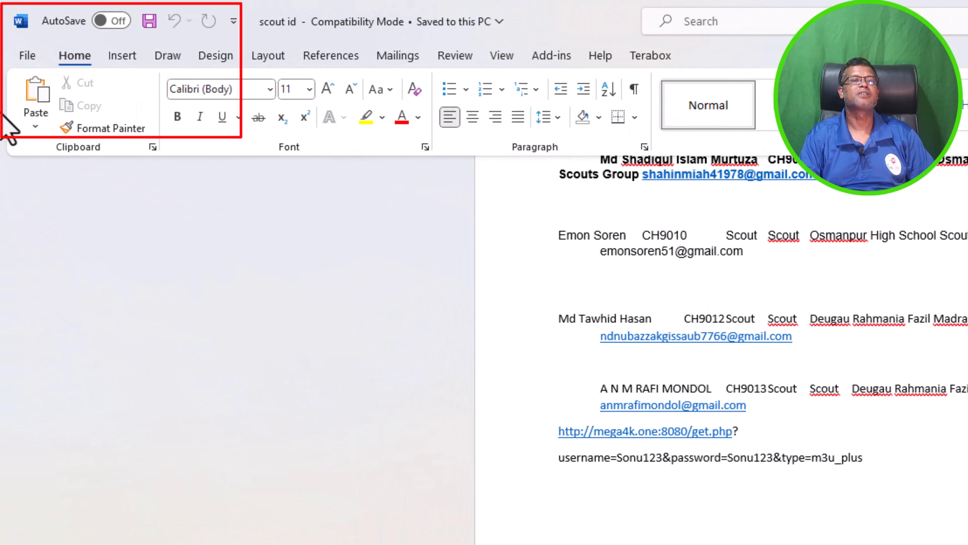
# Step: Examine the options for inserting pictures, shapes and icons, leaving the icon library without choosing anything
pyautogui.click(121, 61)
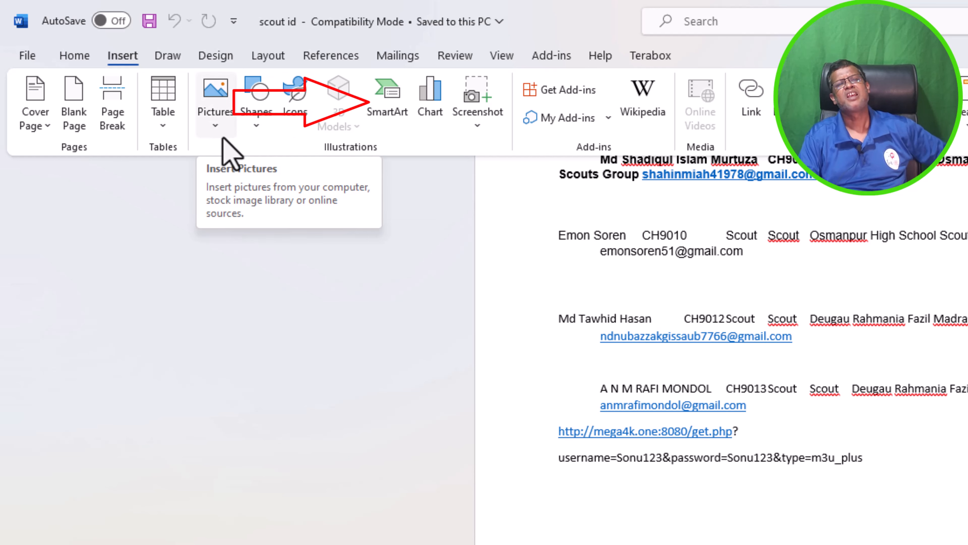
pyautogui.click(216, 129)
pyautogui.click(255, 128)
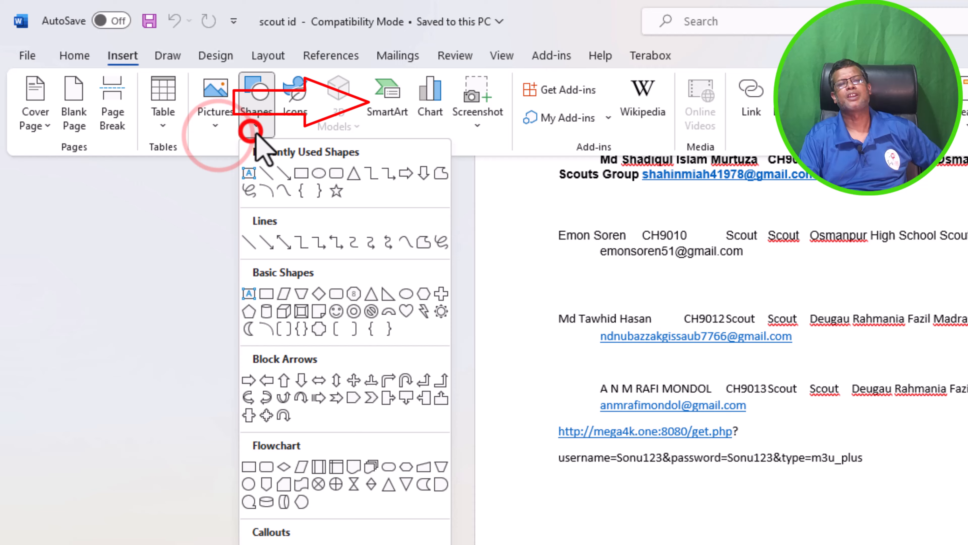
pyautogui.click(292, 123)
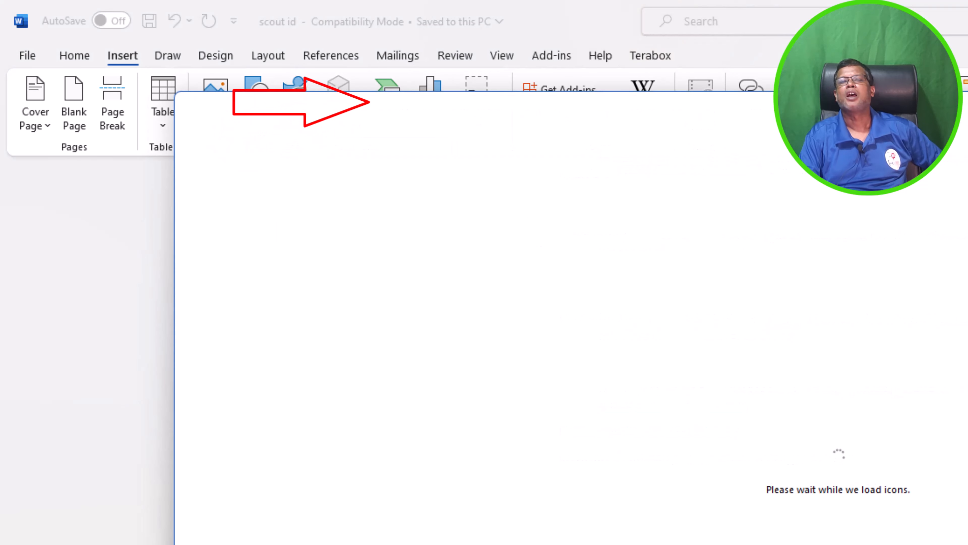
pyautogui.press('Escape')
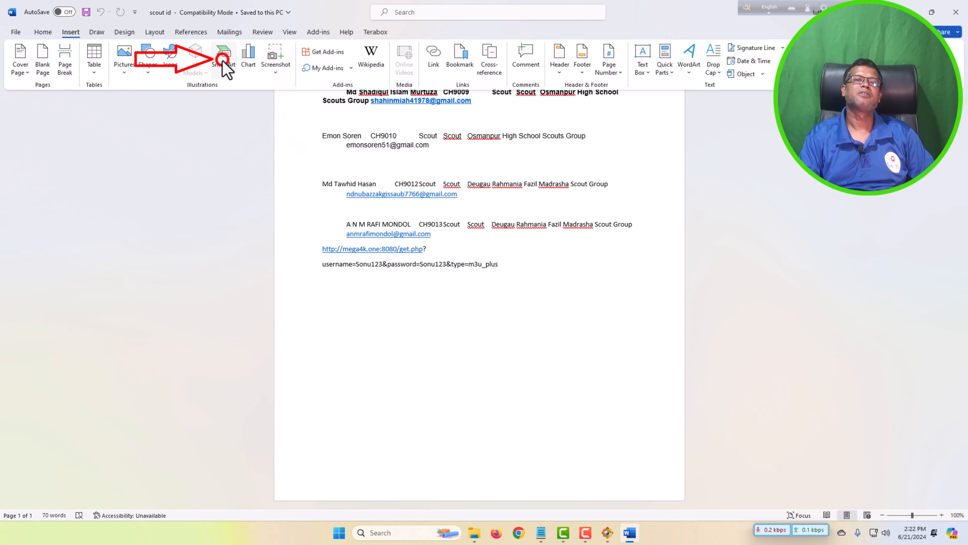
# Step: Insert a Basic Cycle SmartArt graphic from the Cycle category at the start of the document and deselect it
pyautogui.click(386, 114)
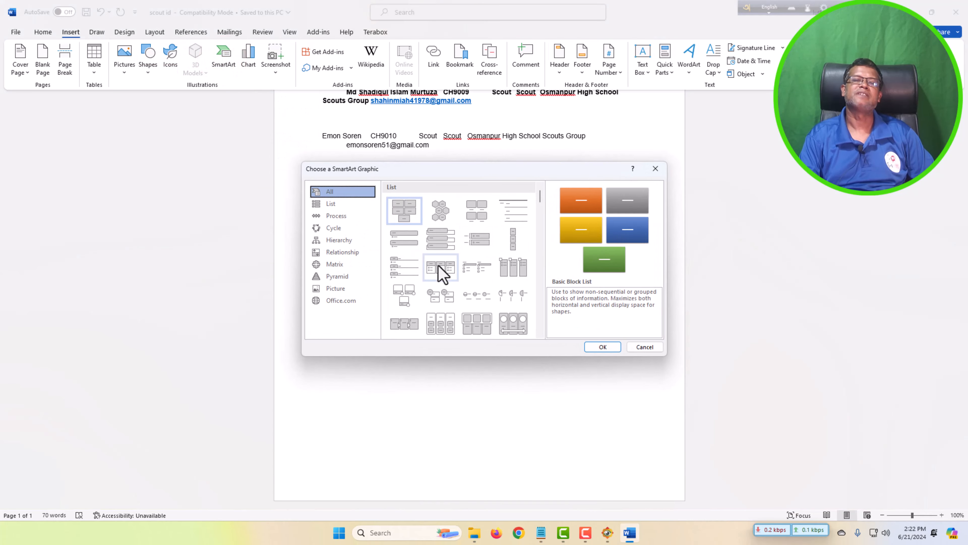
pyautogui.scroll(-5, 459, 254)
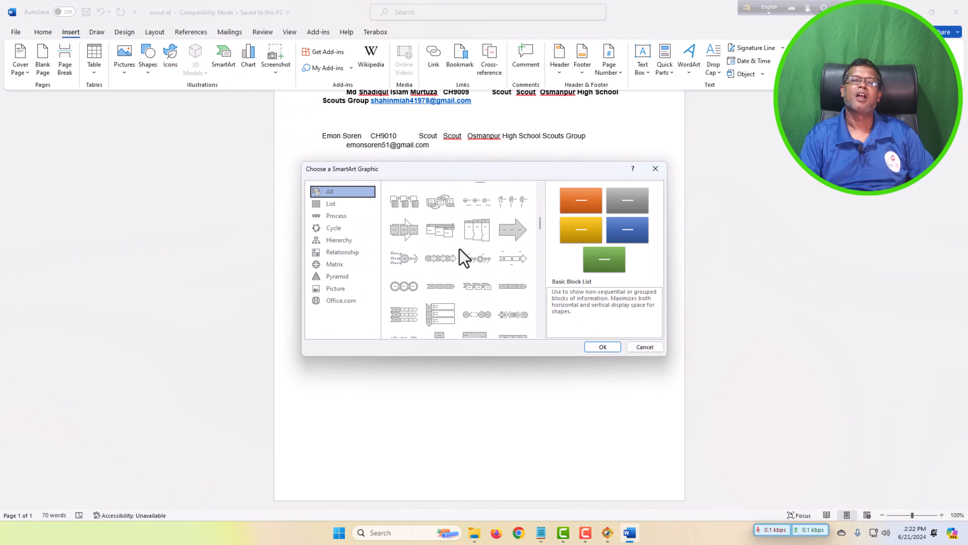
pyautogui.scroll(-5, 463, 258)
pyautogui.scroll(-6, 463, 260)
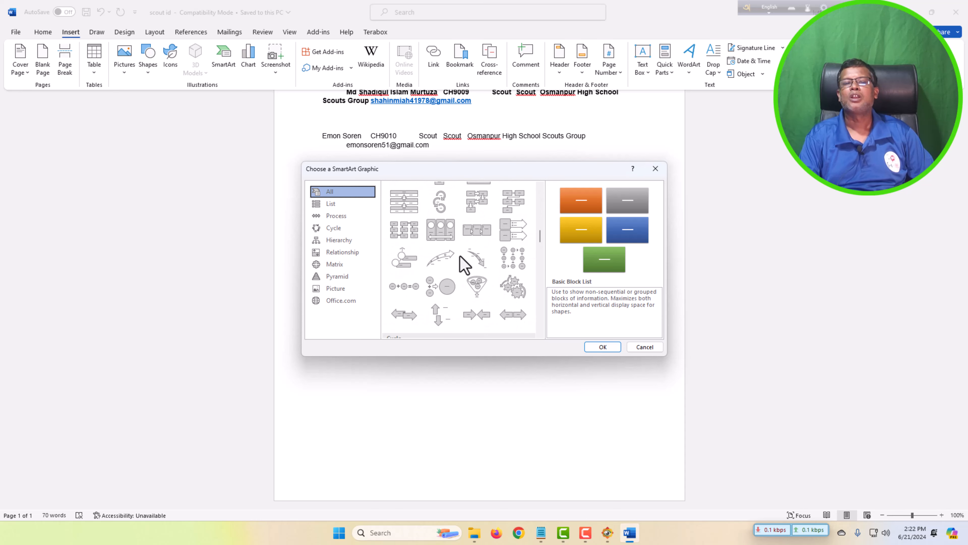
pyautogui.scroll(16, 462, 264)
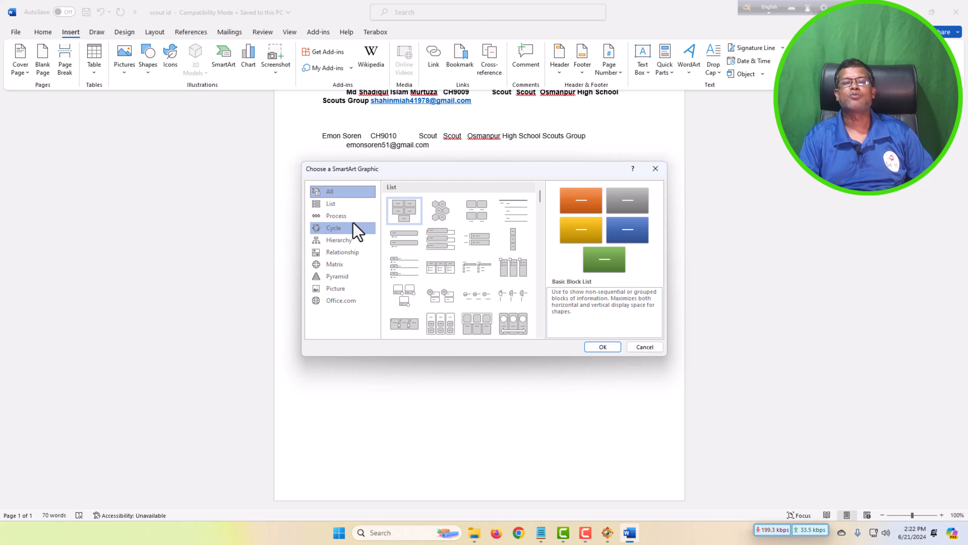
pyautogui.scroll(-5, 429, 246)
pyautogui.scroll(5, 429, 248)
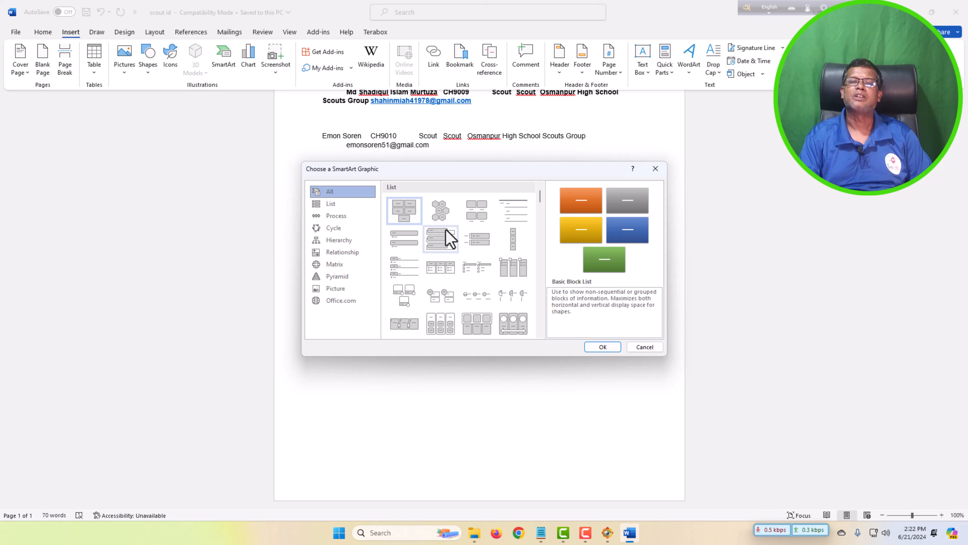
pyautogui.click(332, 229)
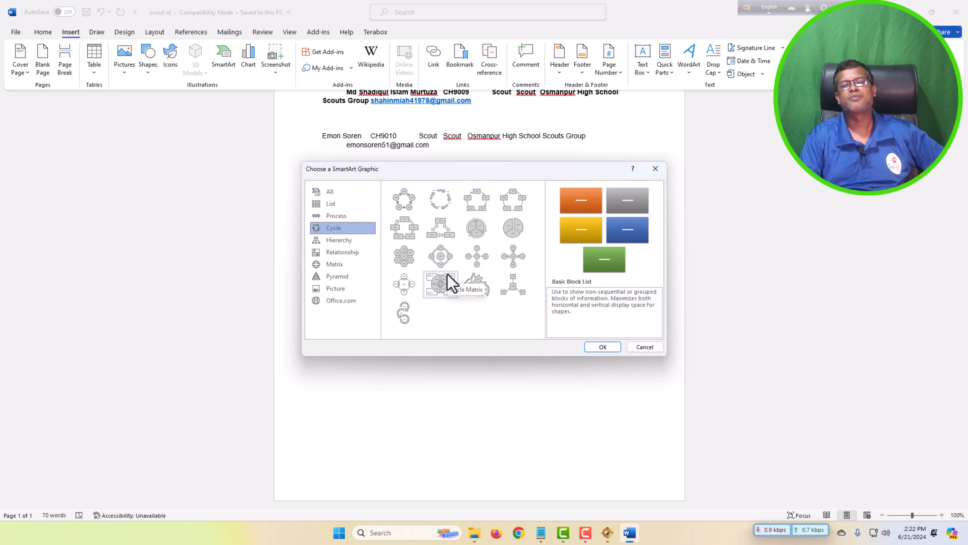
pyautogui.click(404, 206)
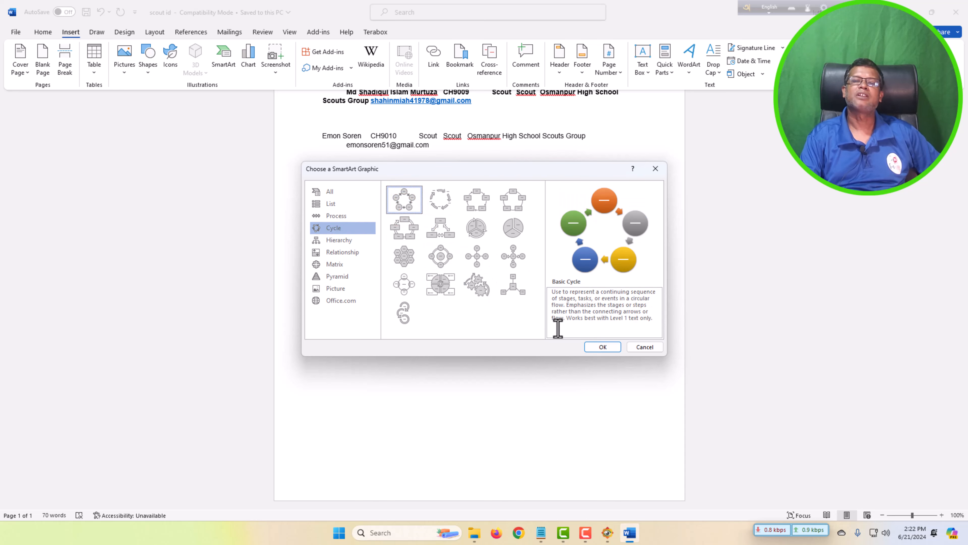
pyautogui.click(612, 348)
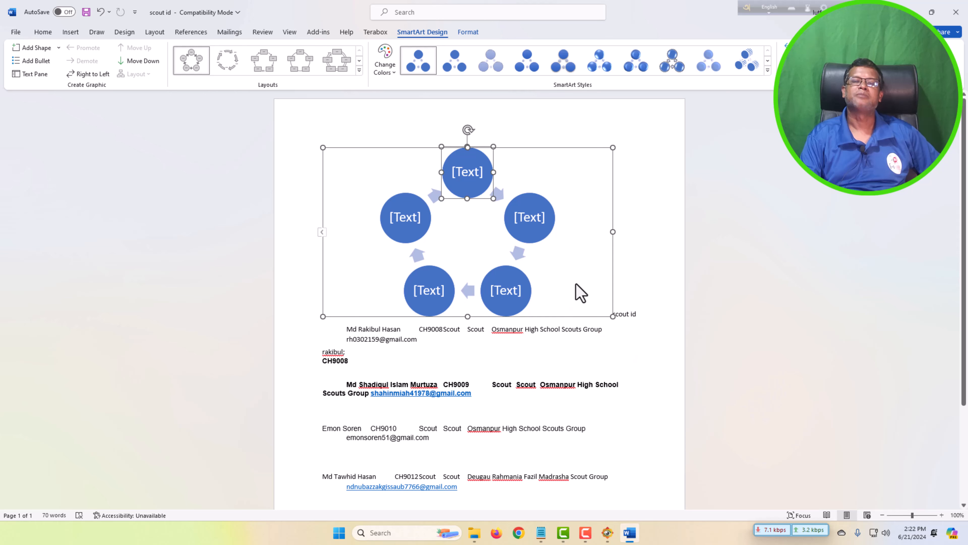
pyautogui.click(668, 200)
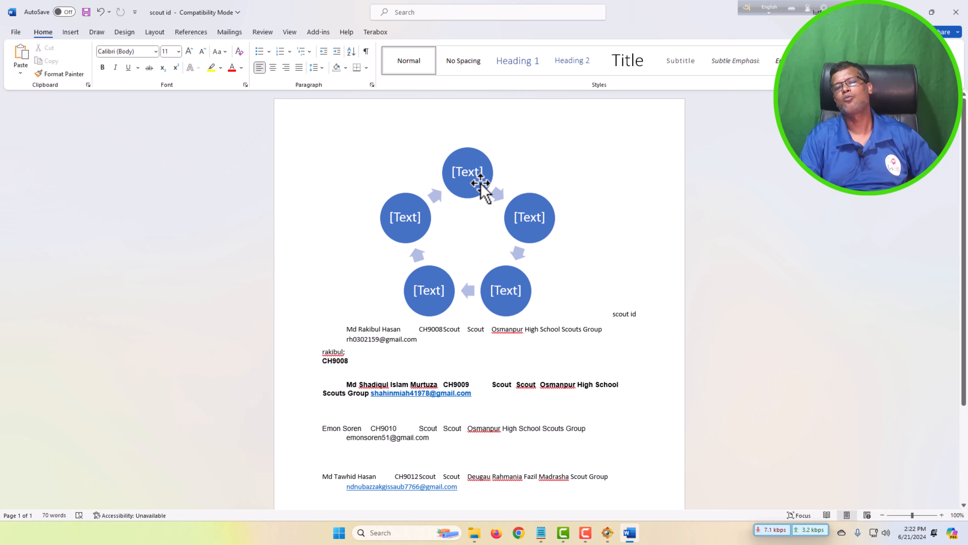
# Step: Label the top circle of the cycle graphic "Tree"
pyautogui.click(469, 172)
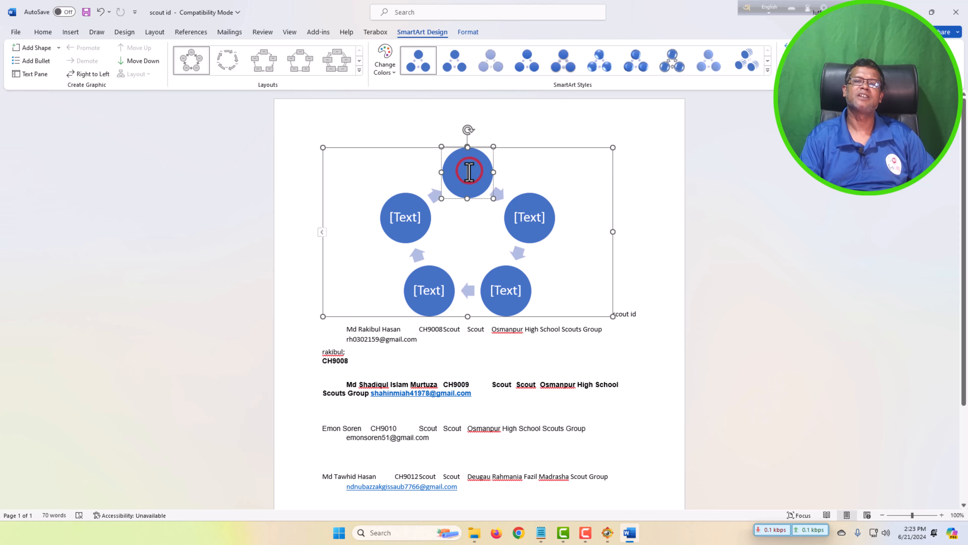
pyautogui.click(469, 172)
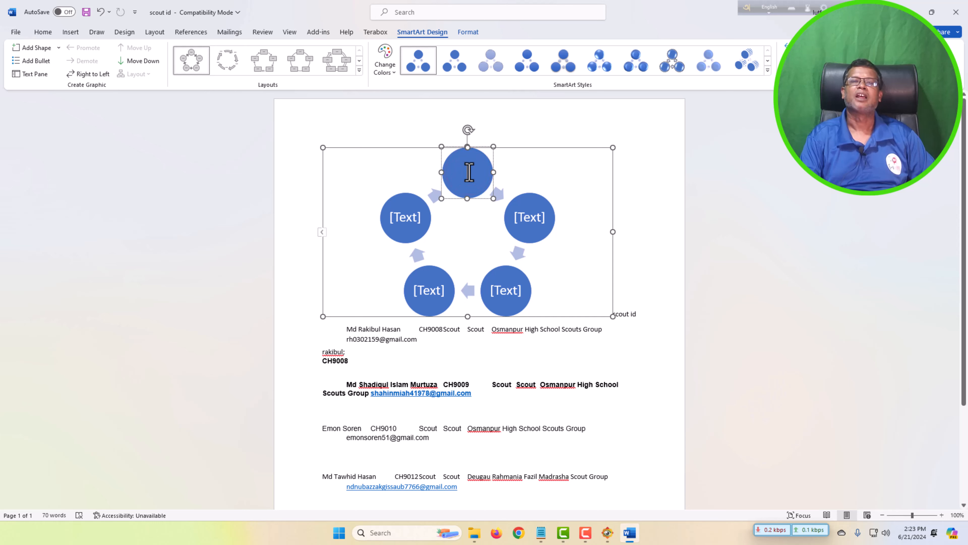
pyautogui.click(583, 230)
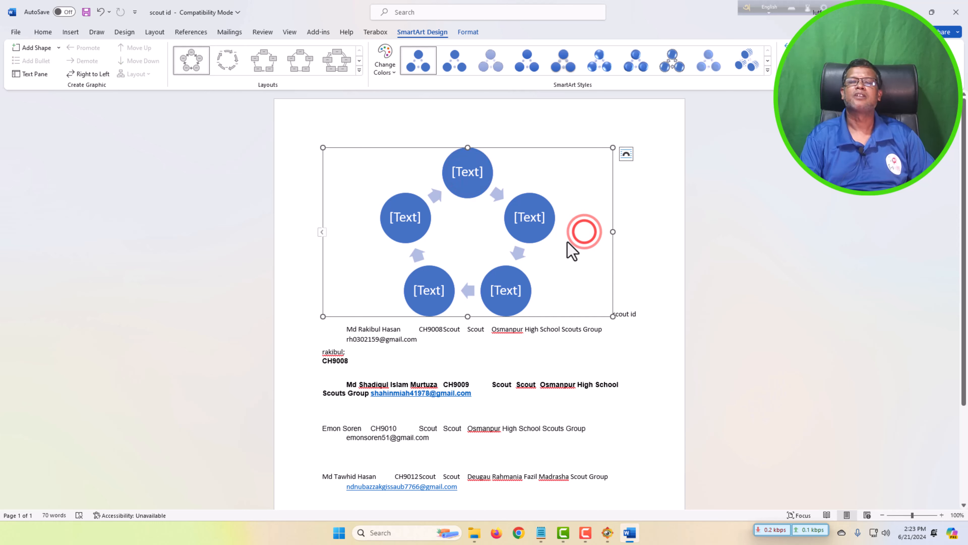
pyautogui.click(464, 185)
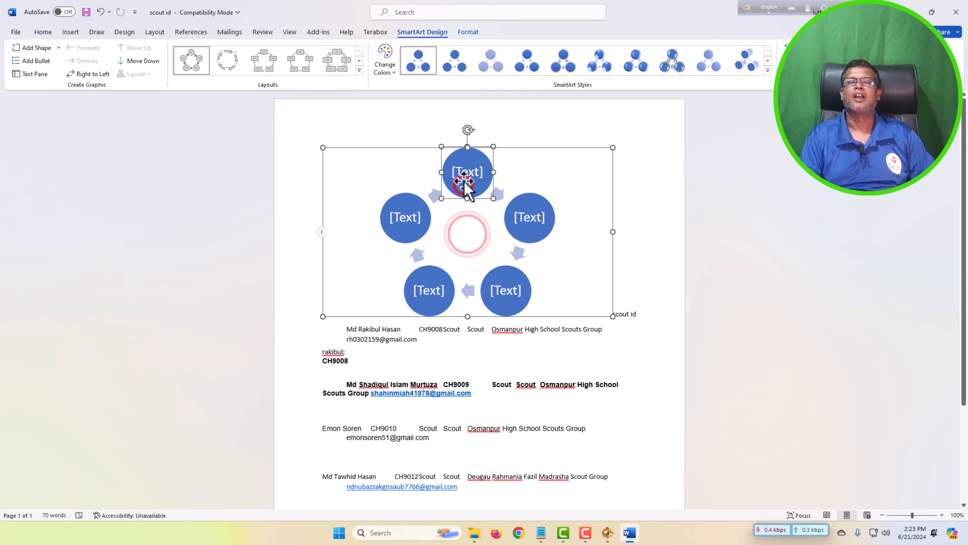
pyautogui.click(481, 171)
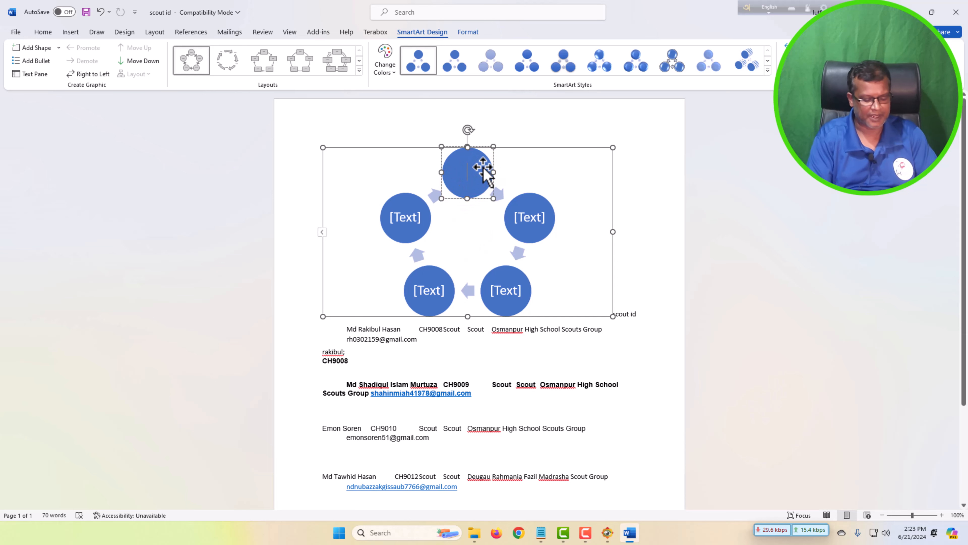
pyautogui.write('Tree')
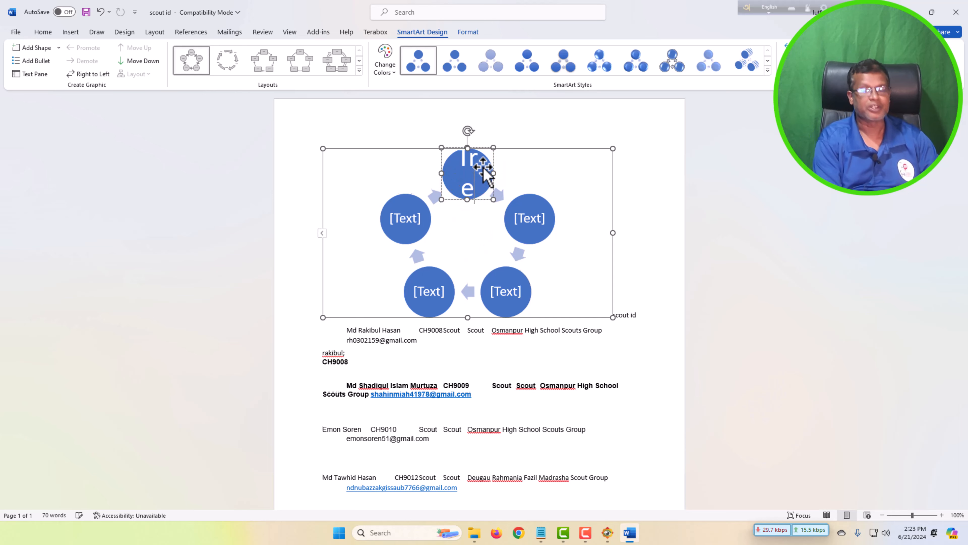
# Step: Label the next two circles clockwise from "Tree" as "water" and "fertilizer"
pyautogui.click(530, 218)
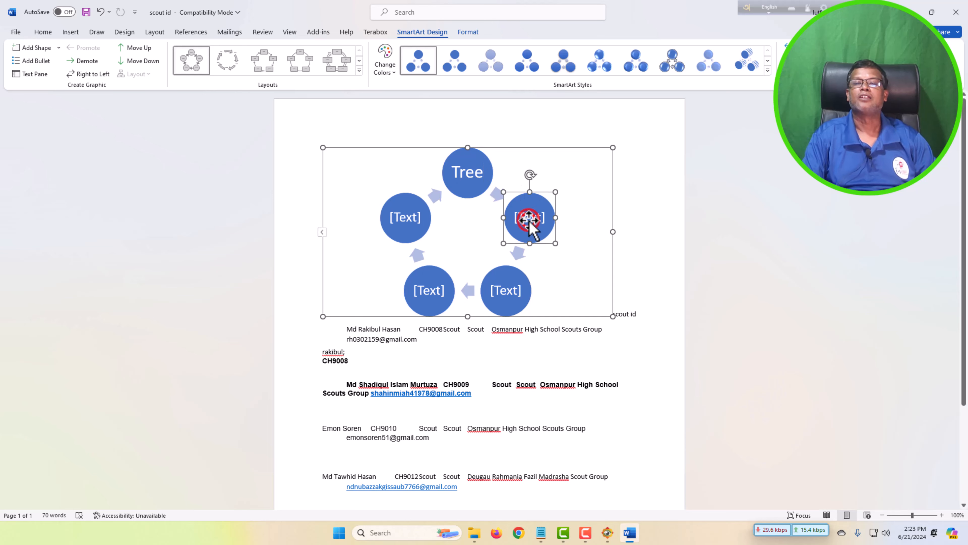
pyautogui.click(528, 221)
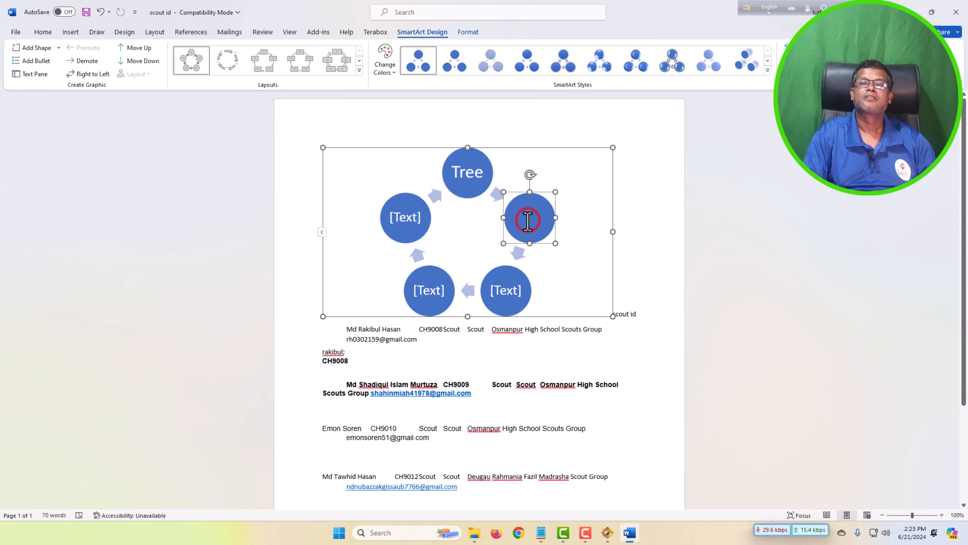
pyautogui.write('water')
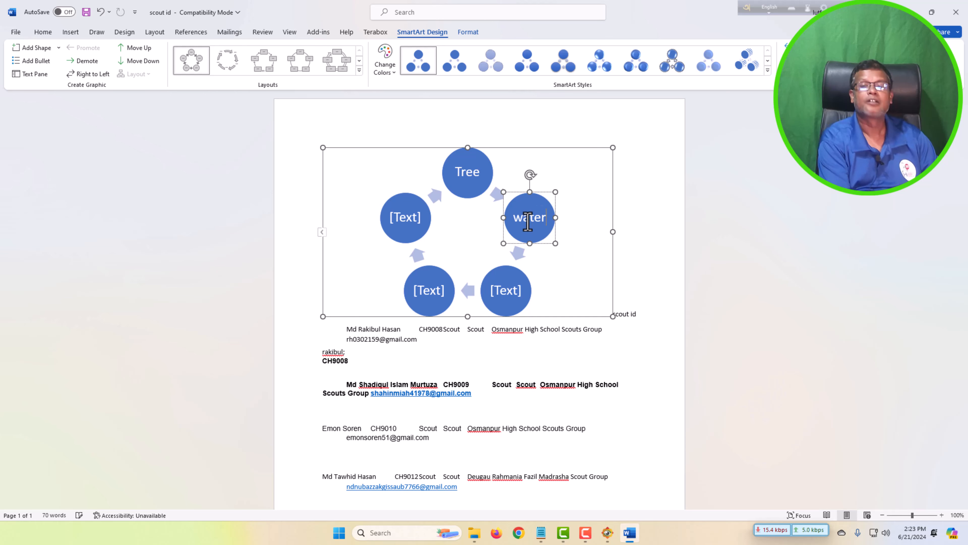
pyautogui.click(513, 289)
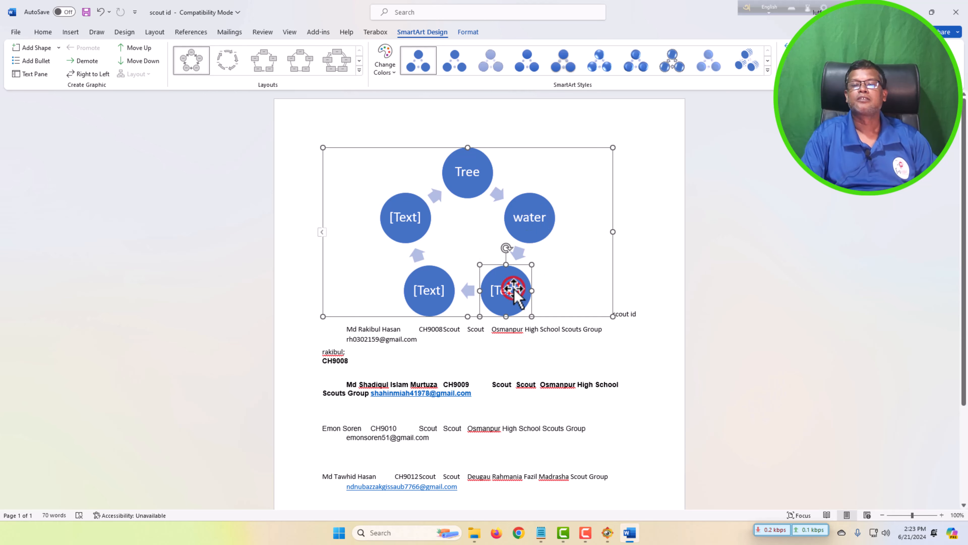
pyautogui.click(511, 289)
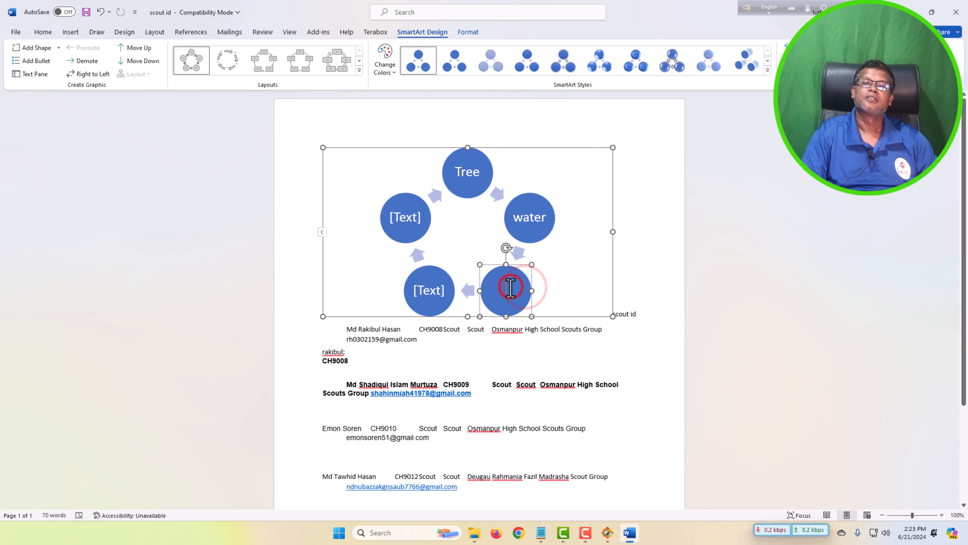
pyautogui.write('te')
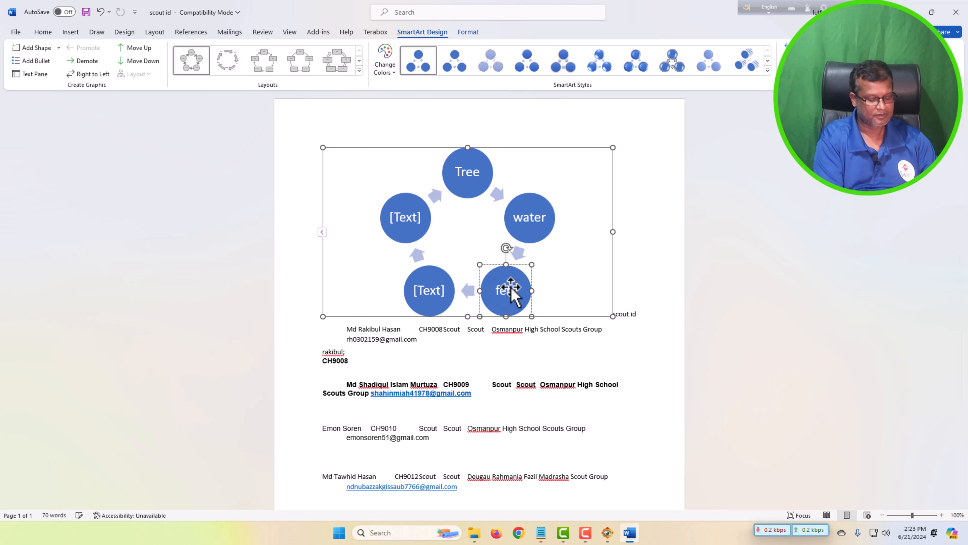
pyautogui.write('rtilizer')
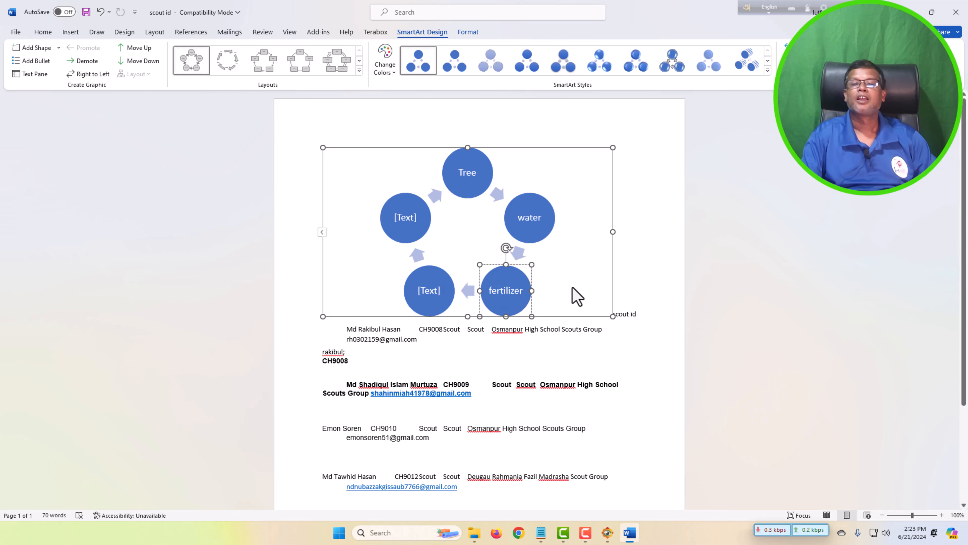
pyautogui.click(594, 285)
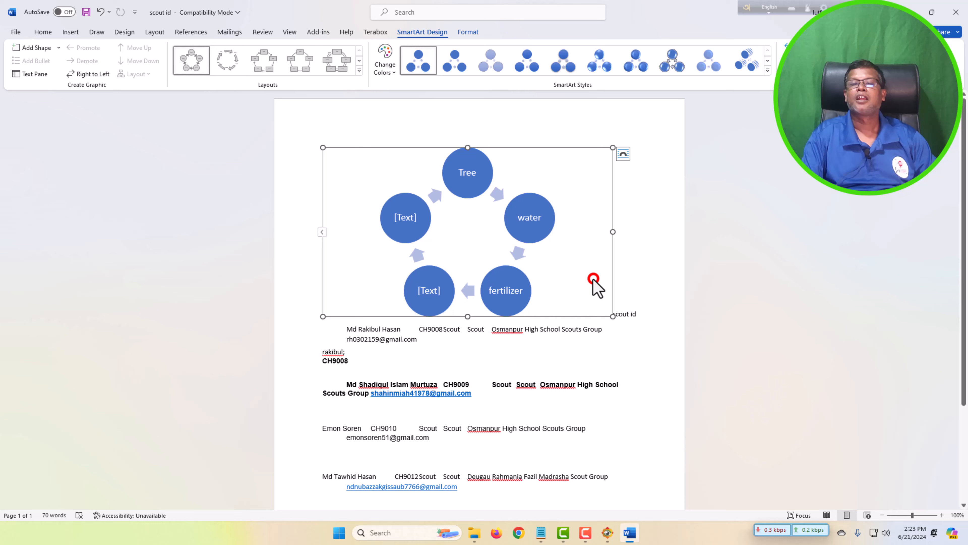
# Step: Label the remaining two circles clockwise after "fertilizer" as "weather" and "sun", and deselect the graphic
pyautogui.click(427, 293)
pyautogui.click(426, 293)
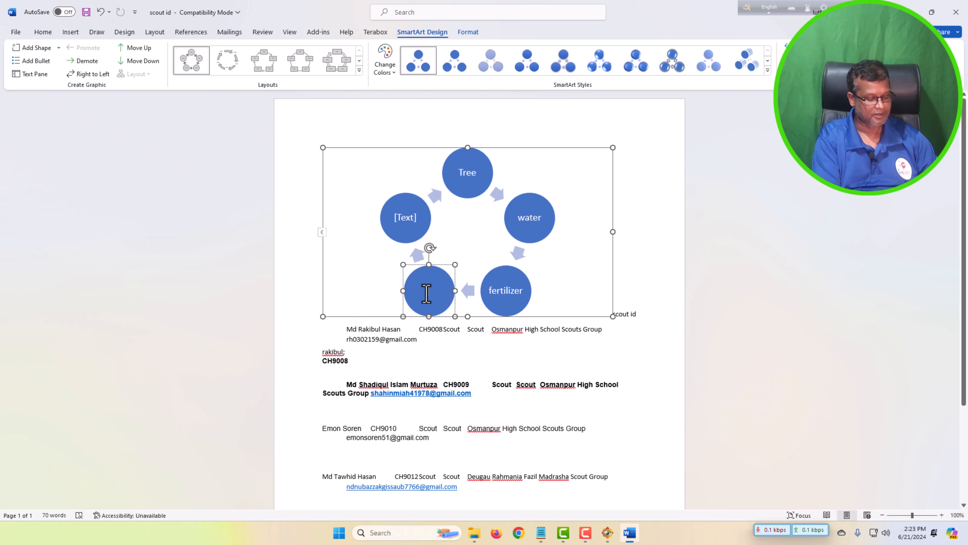
pyautogui.write('M')
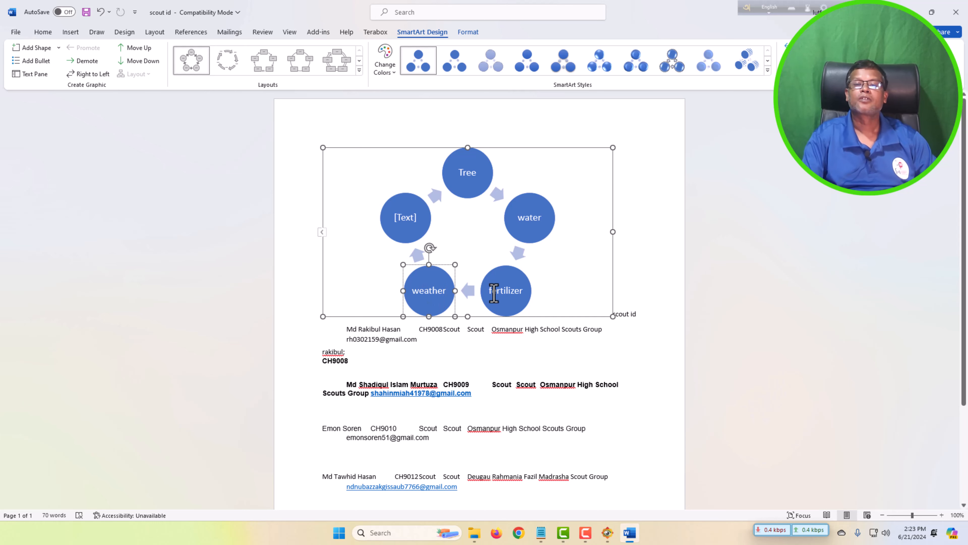
pyautogui.click(405, 218)
pyautogui.click(406, 219)
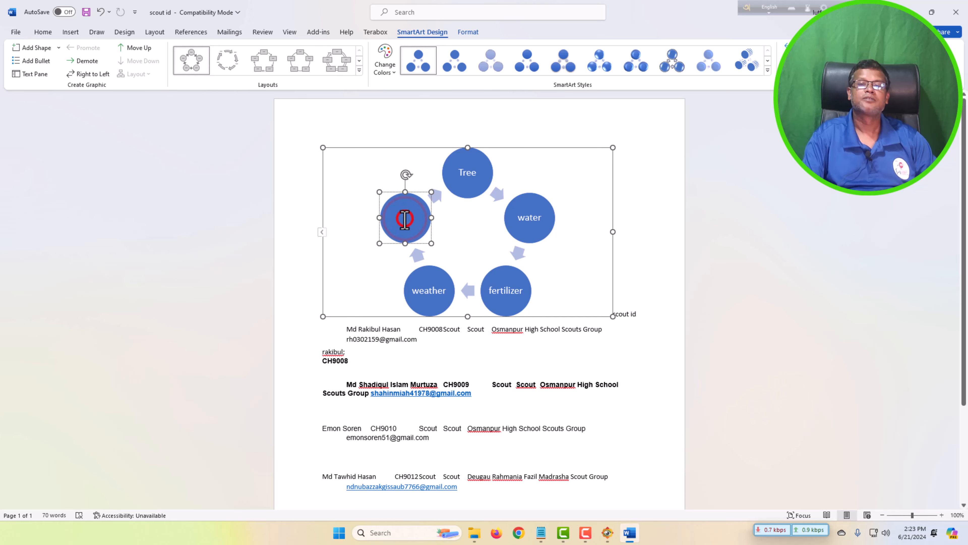
pyautogui.write('sun')
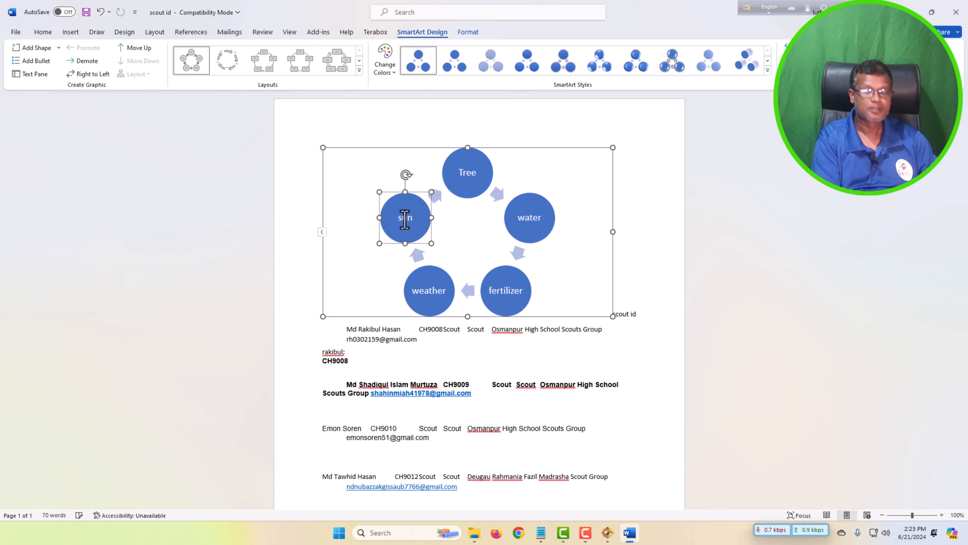
pyautogui.click(653, 231)
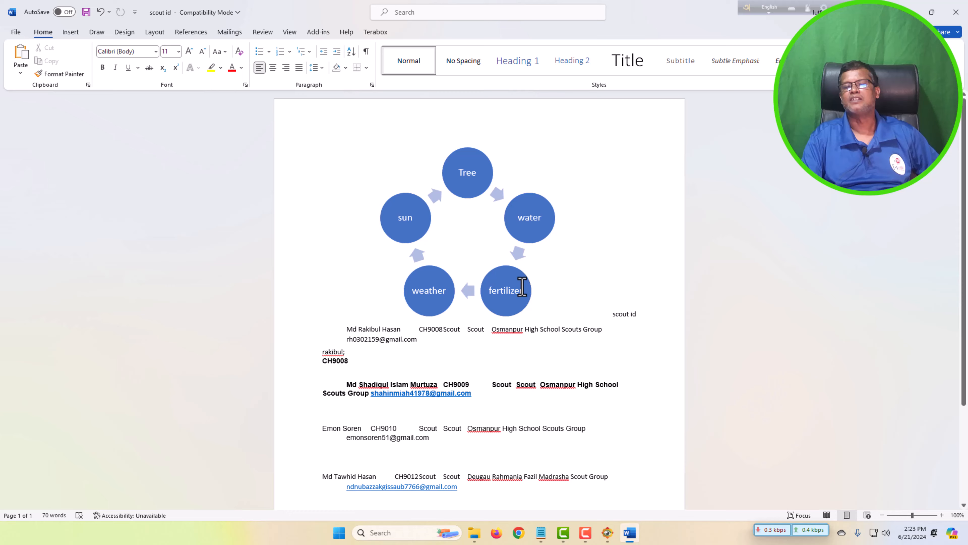
pyautogui.scroll(-3, 522, 292)
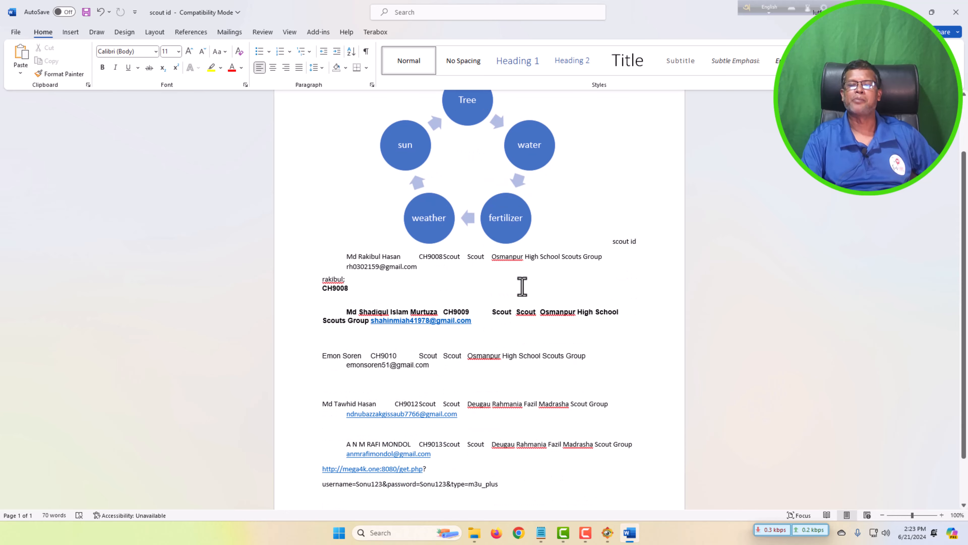
pyautogui.scroll(3, 521, 286)
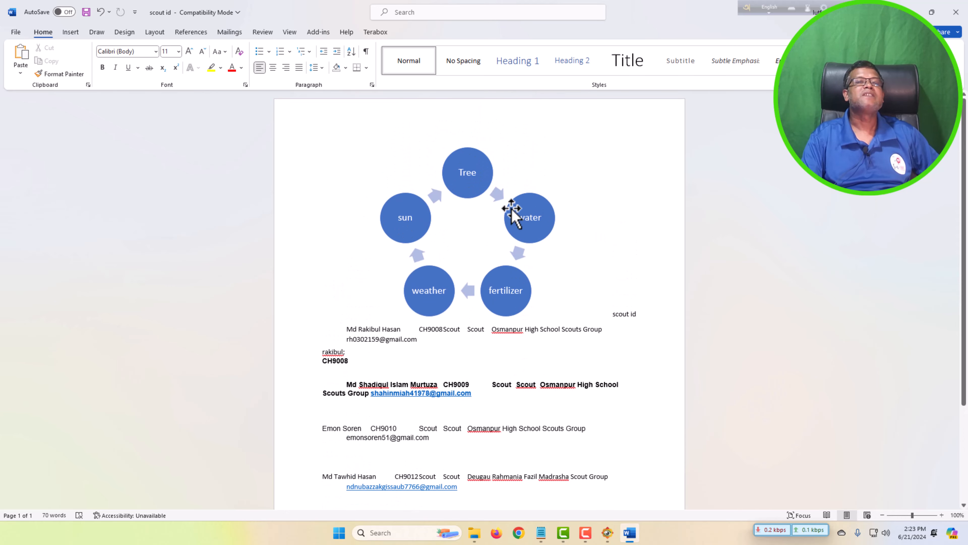
pyautogui.scroll(-3, 515, 248)
pyautogui.scroll(-3, 651, 342)
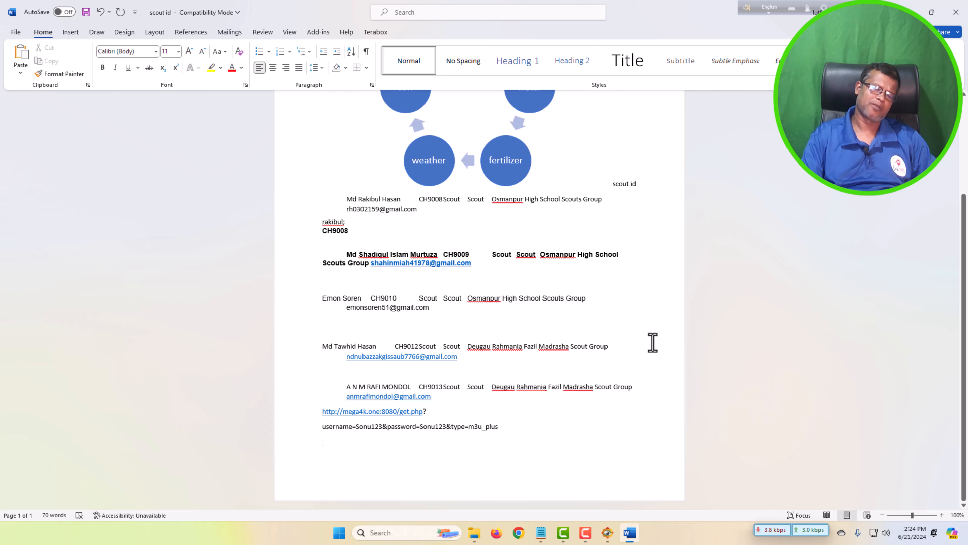